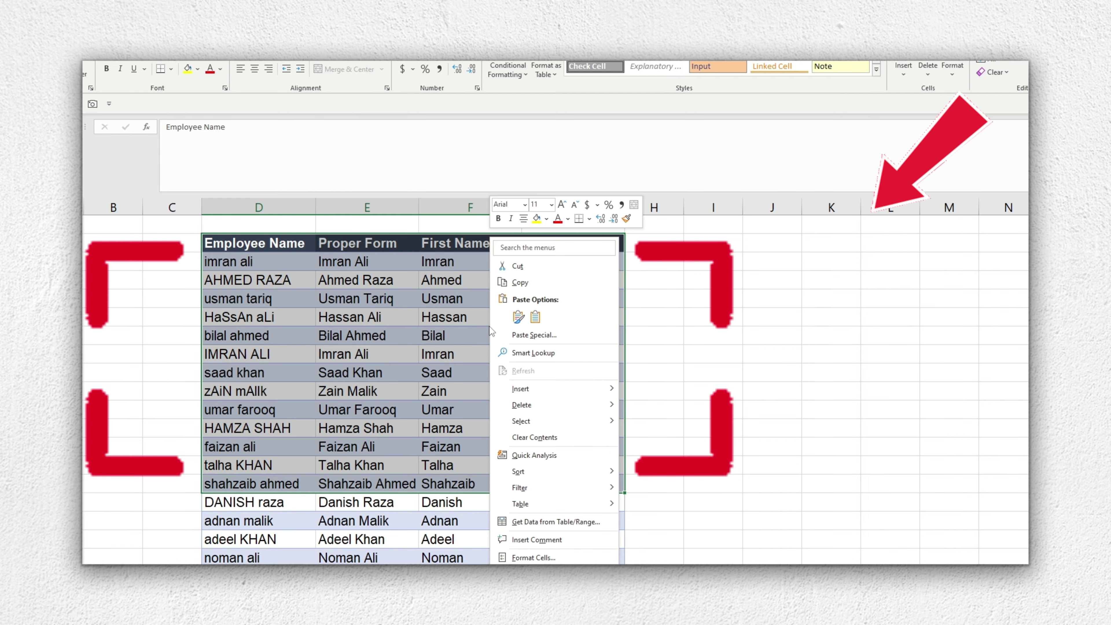
Step: Copy the selected employee table and paste only its values into the next, empty sheet, starting in column H
click(520, 283)
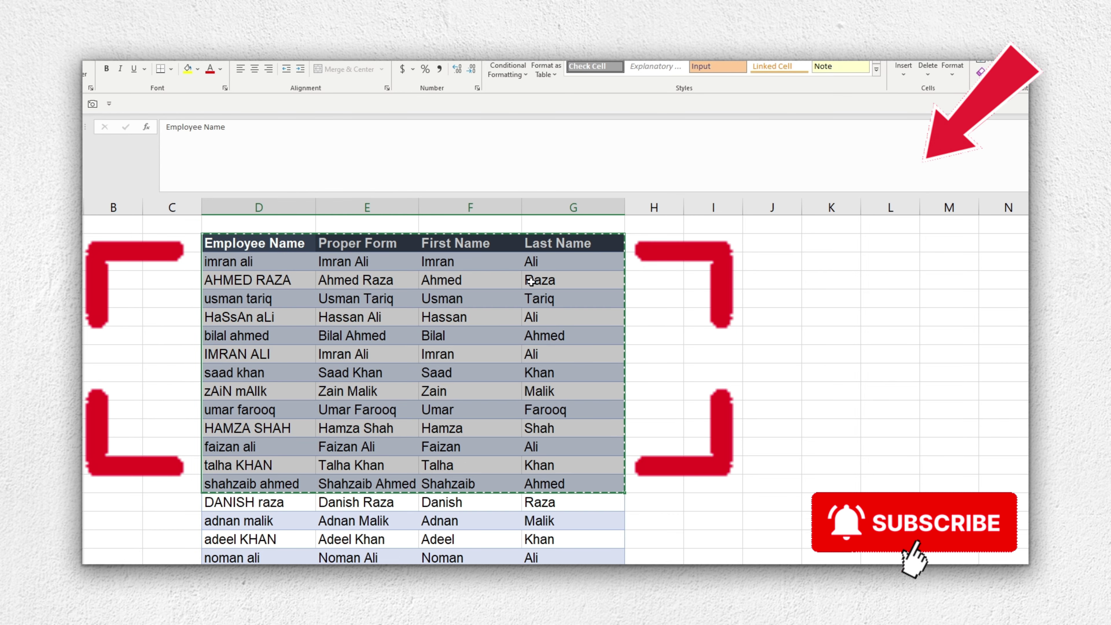
key(ctrl+Page_Down)
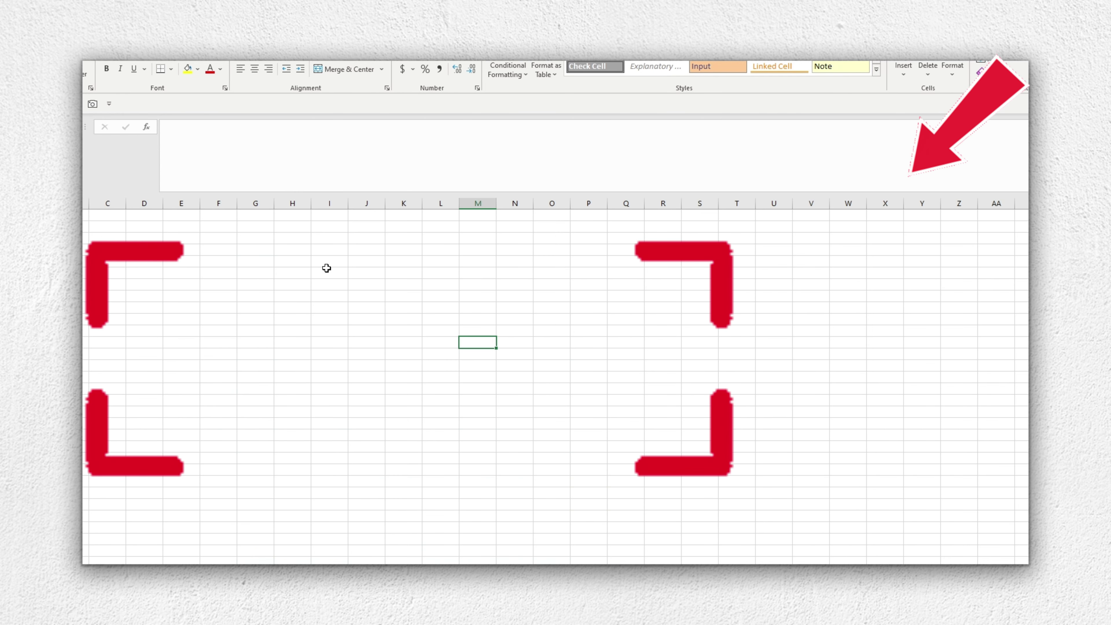
right_click(283, 250)
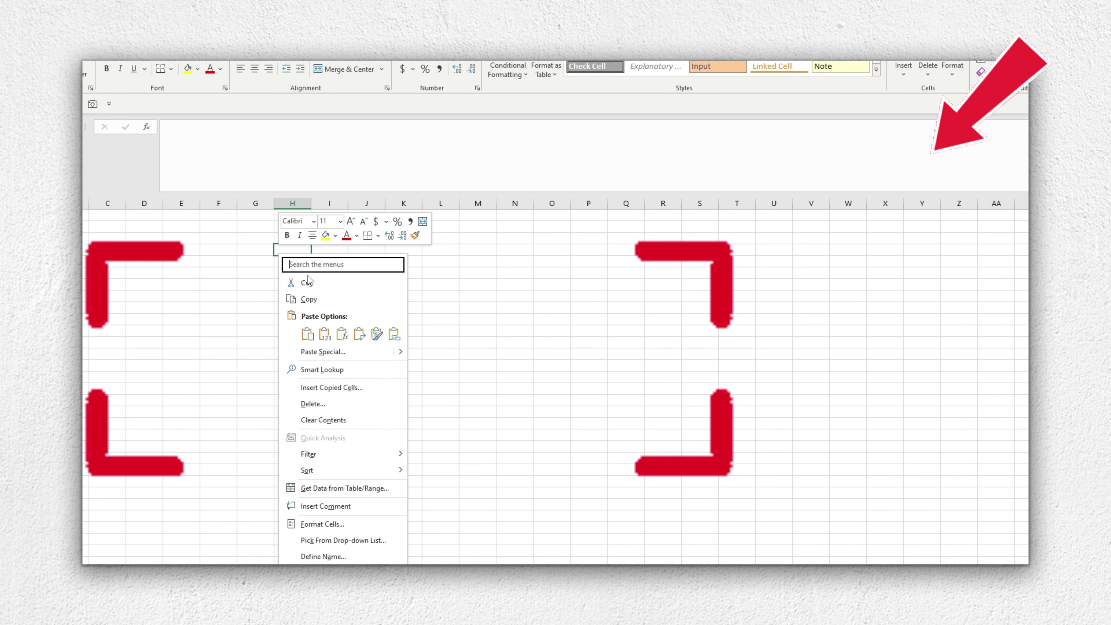
click(335, 351)
click(217, 333)
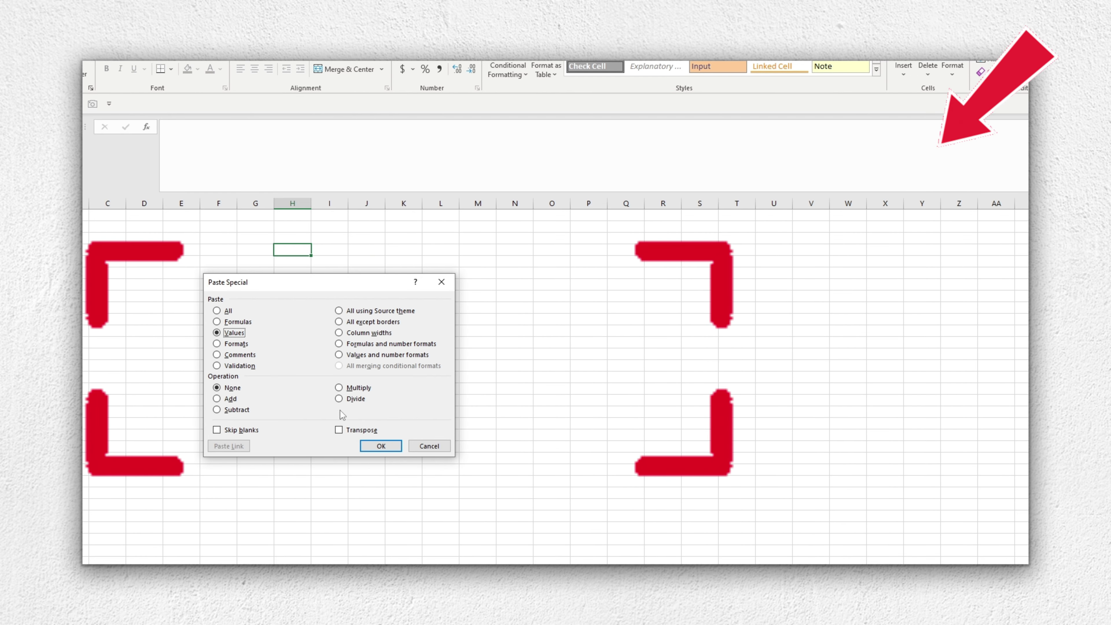
click(381, 446)
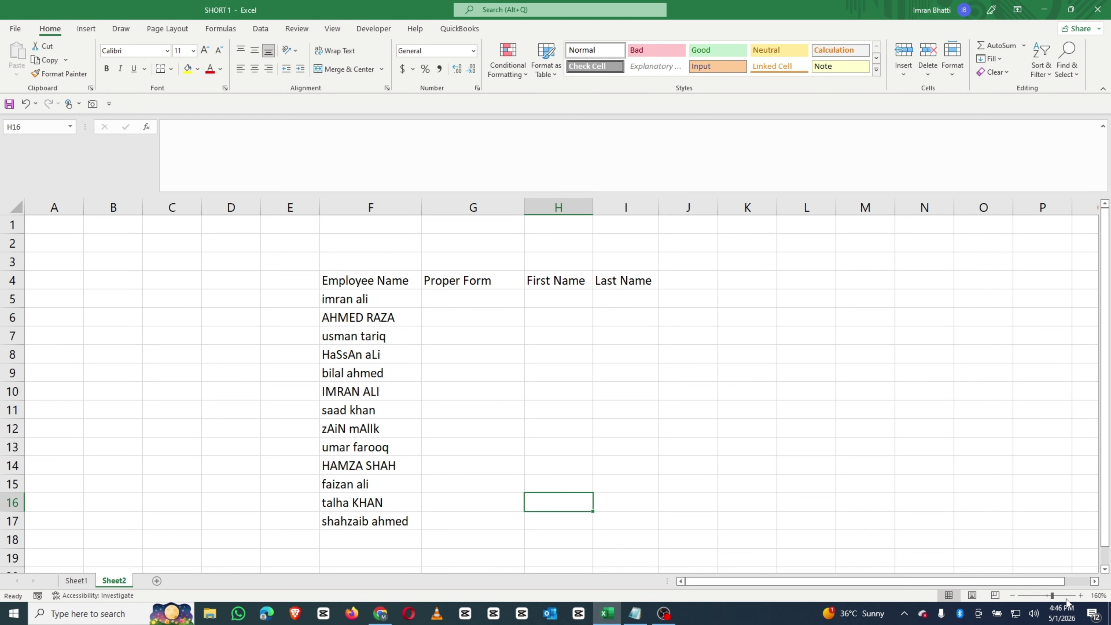
Step: Examine the capitalization of the entries in the Employee Name column
click(1081, 595)
click(1081, 595)
click(1081, 596)
click(1081, 596)
drag(801, 583, 814, 584)
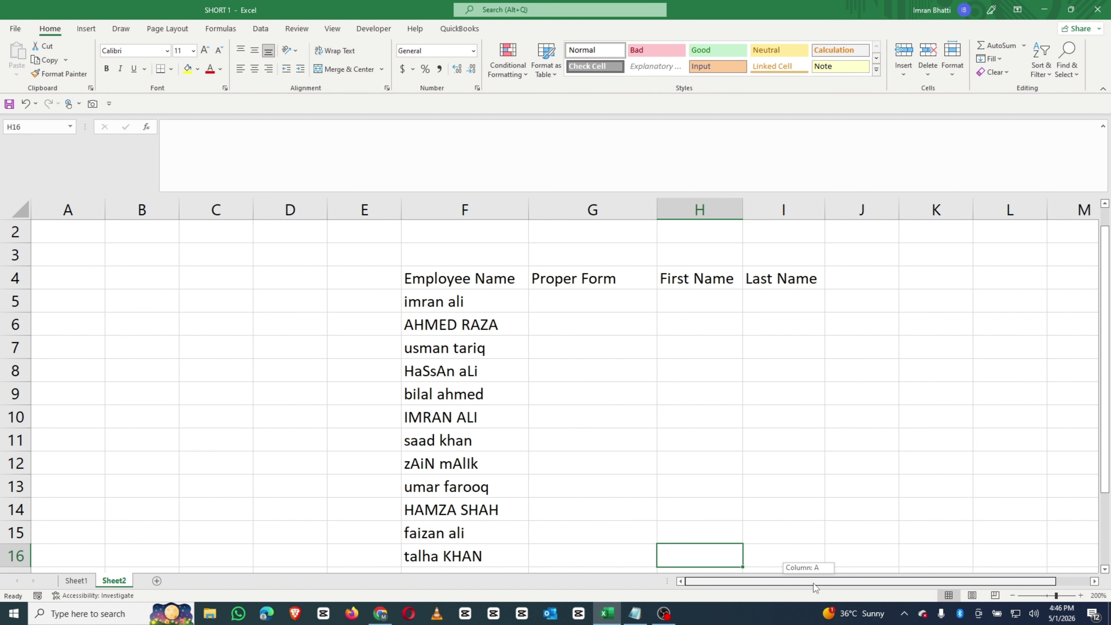
drag(391, 287, 389, 514)
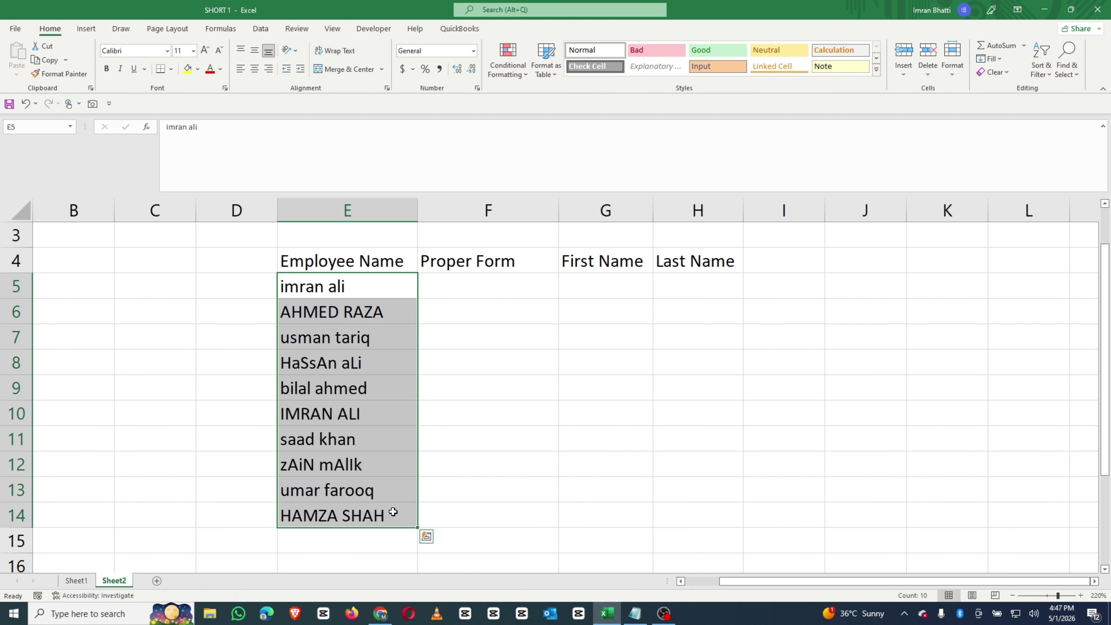
drag(352, 300, 355, 527)
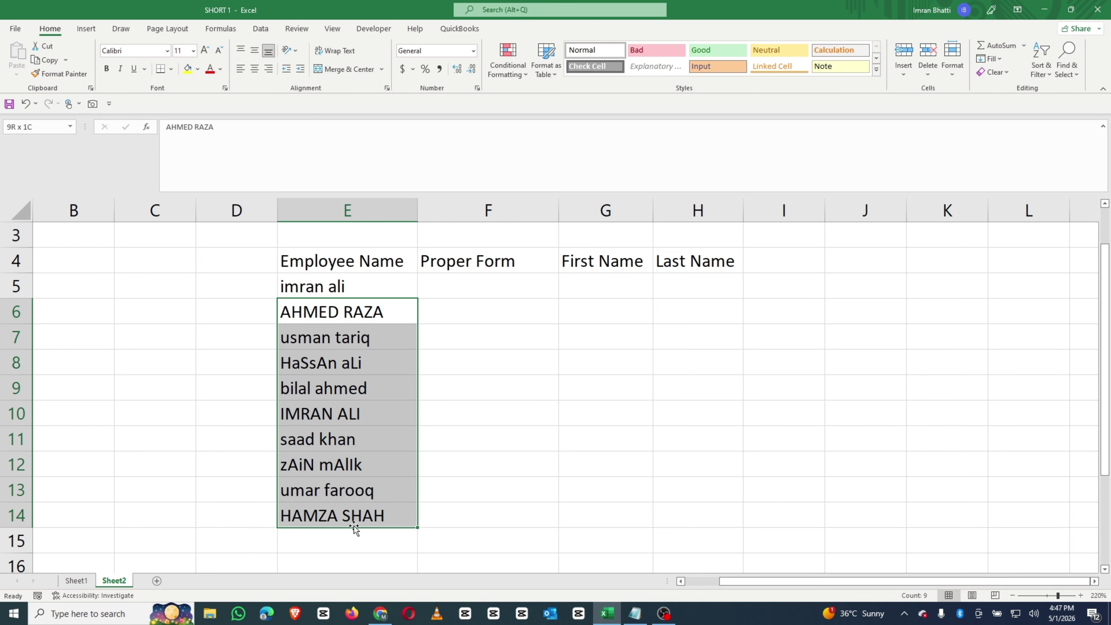
drag(316, 283, 344, 512)
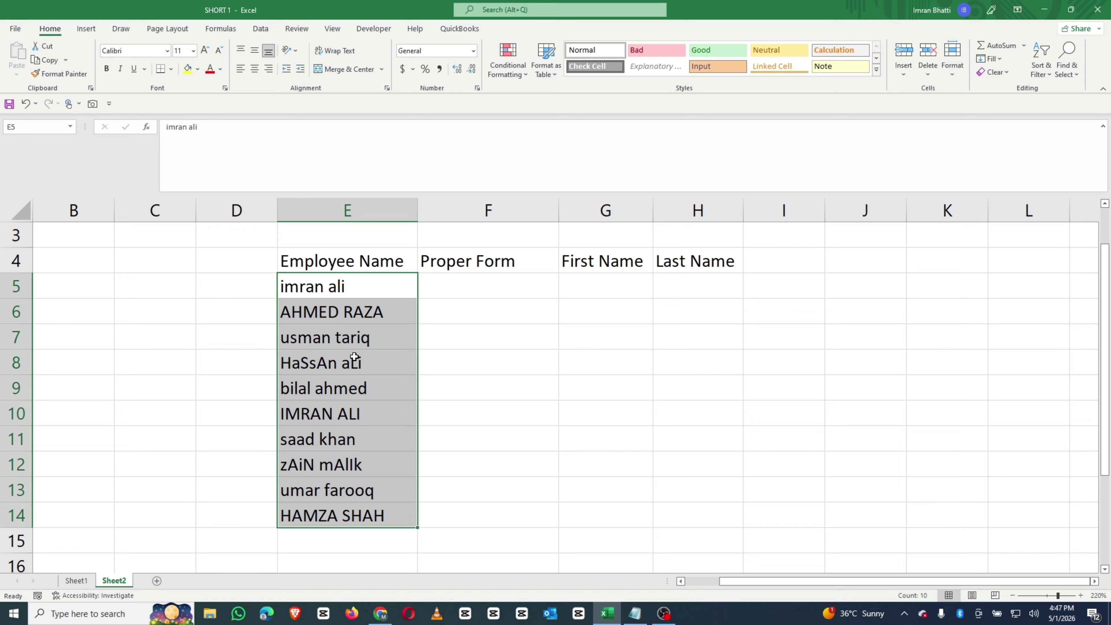
Step: Enter the formula =PROPER(E5) in F5, the first cell under Proper Form
click(467, 282)
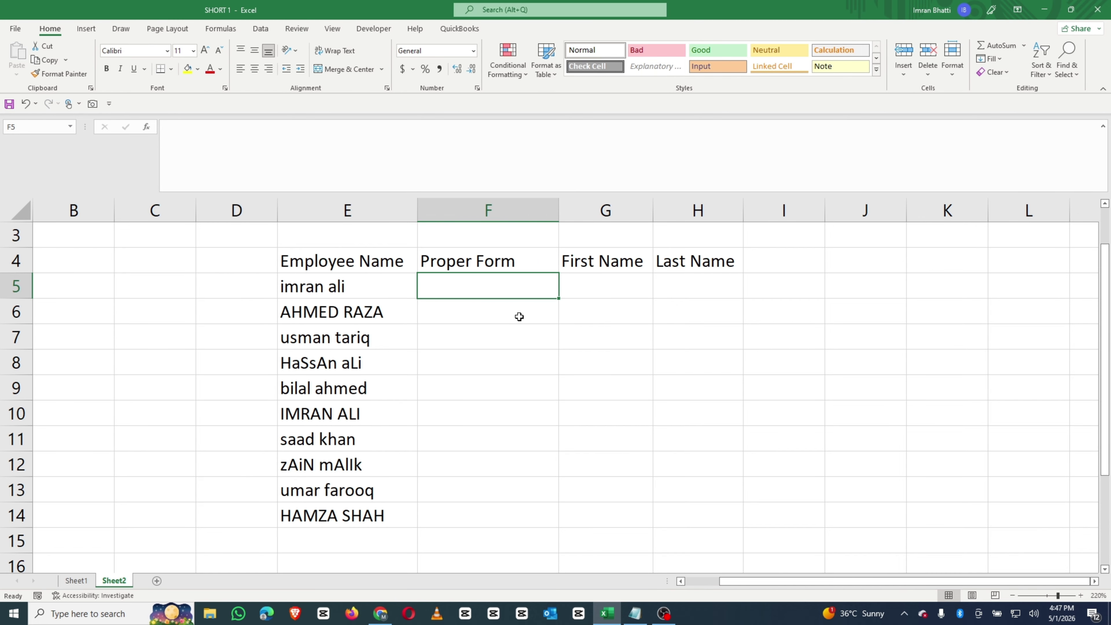
text(=)
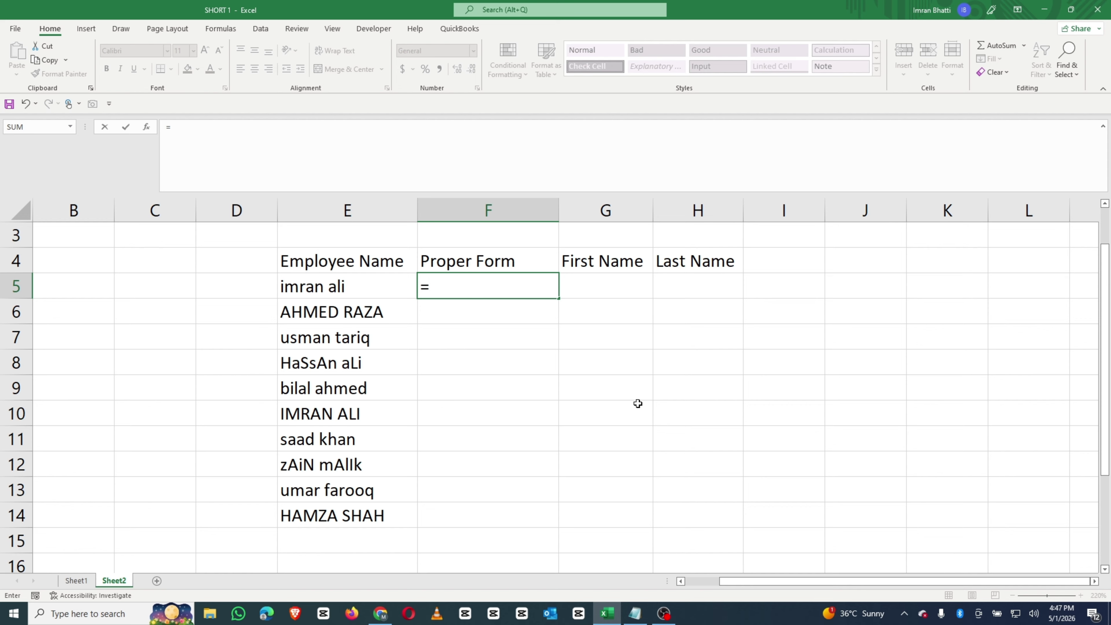
text(proper)
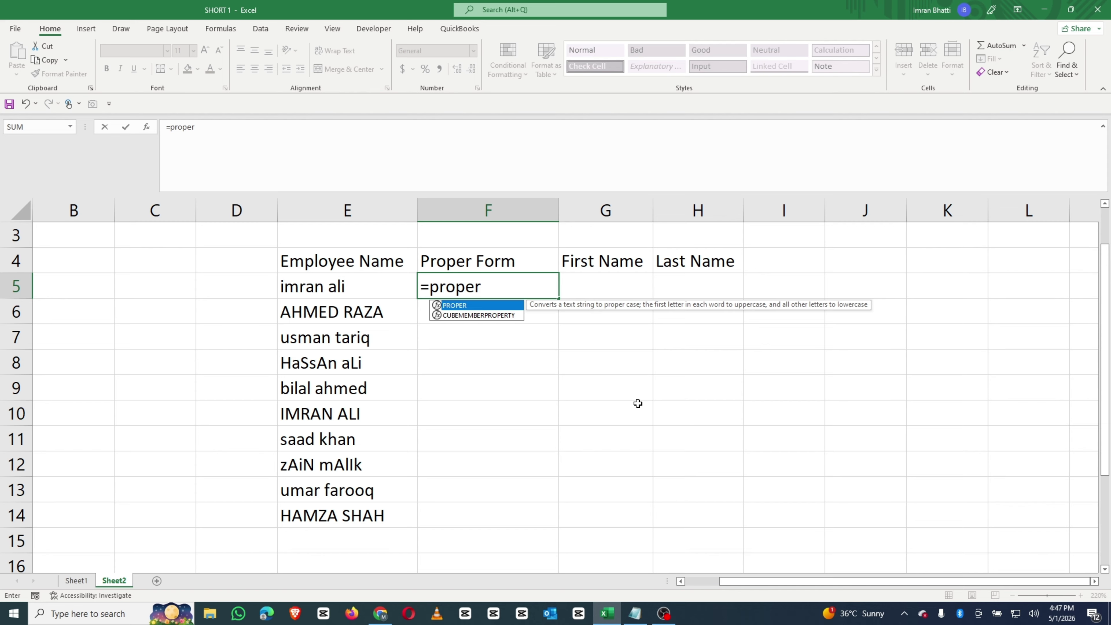
text(()
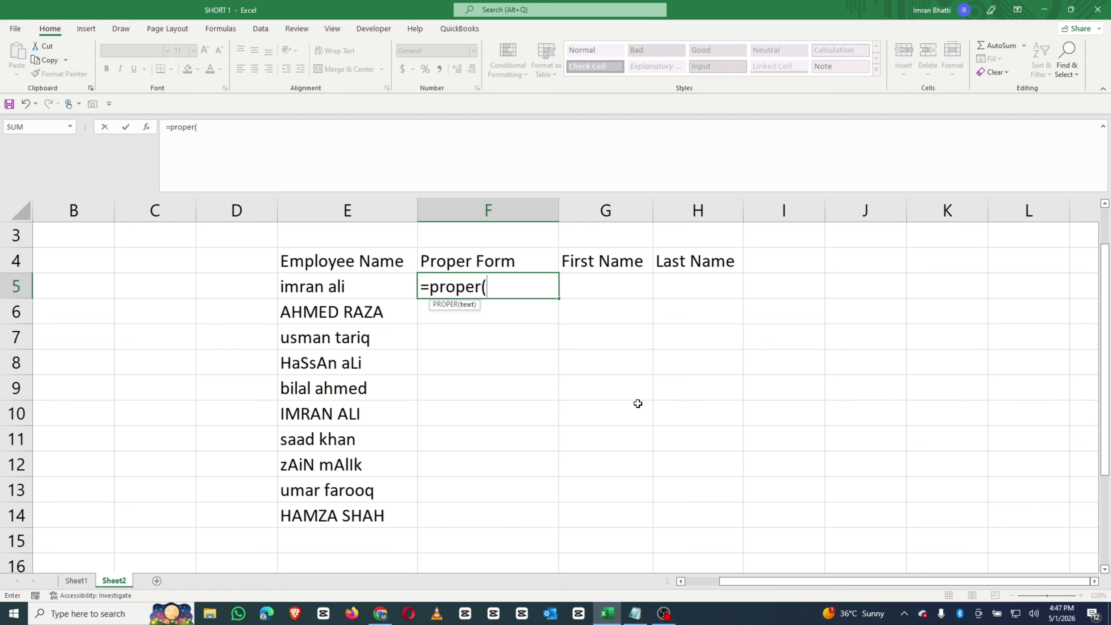
click(355, 292)
text())
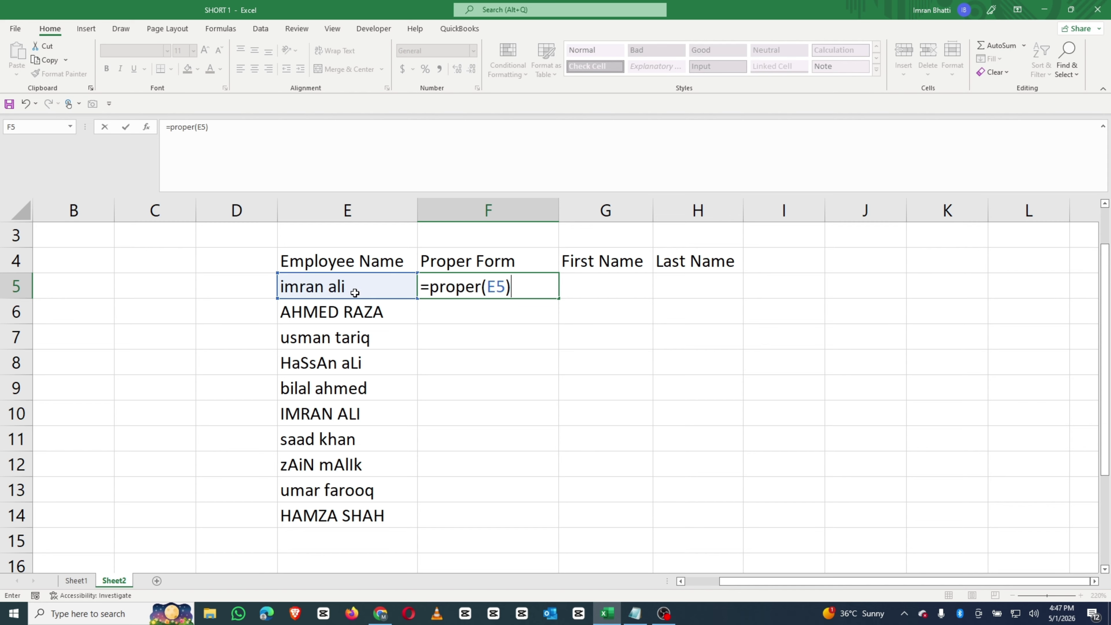
key(Return)
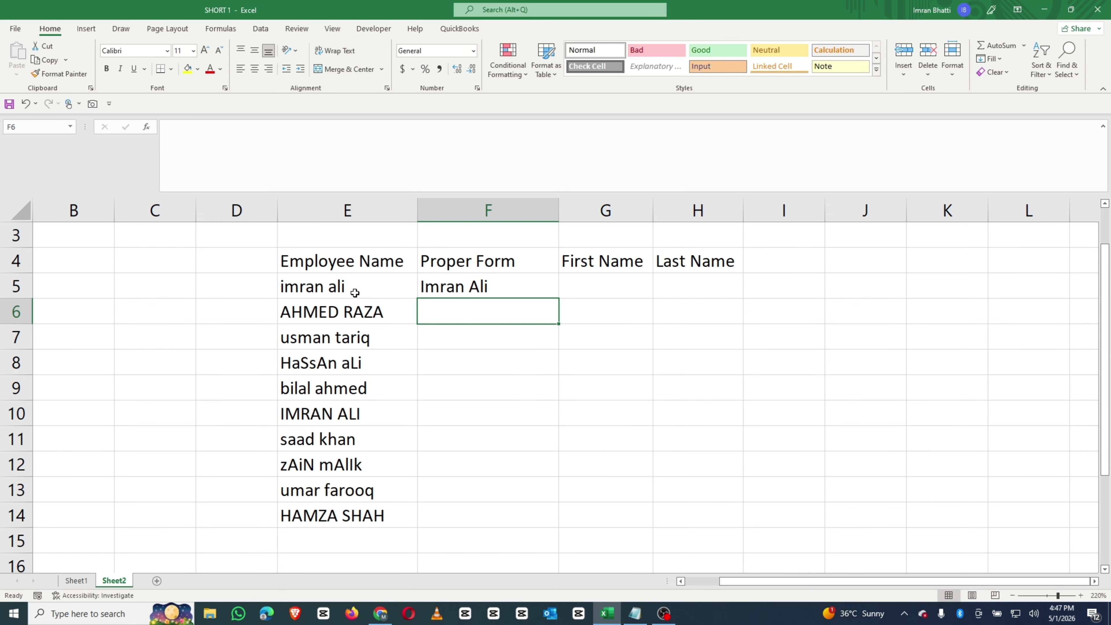
Step: Fill the PROPER formula from F5 down the Proper Form column to F14
click(363, 292)
click(507, 286)
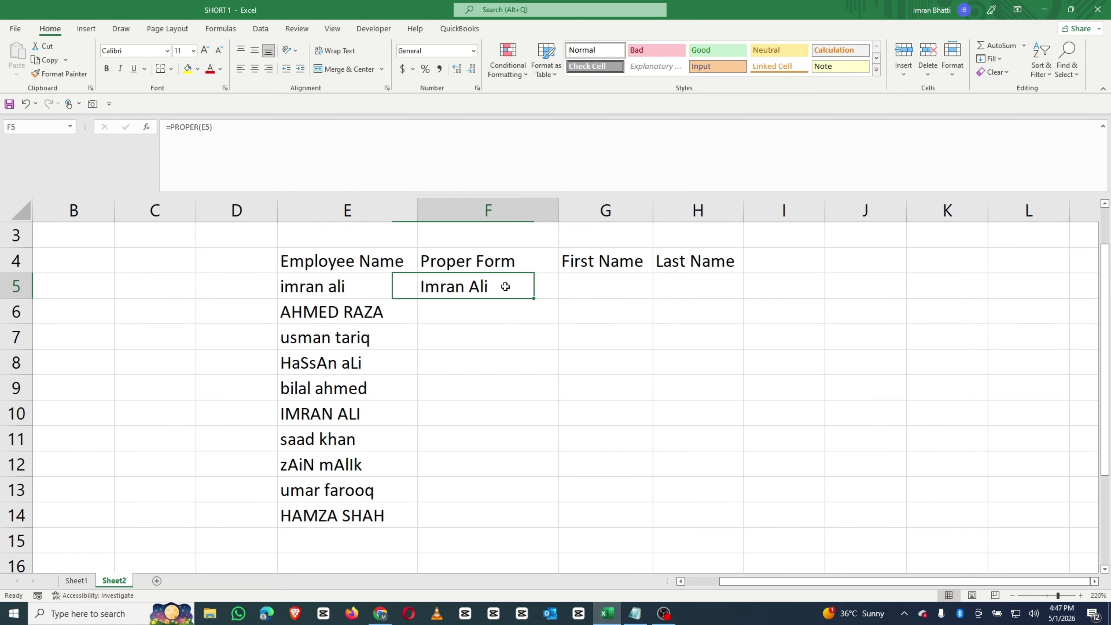
drag(553, 302, 555, 527)
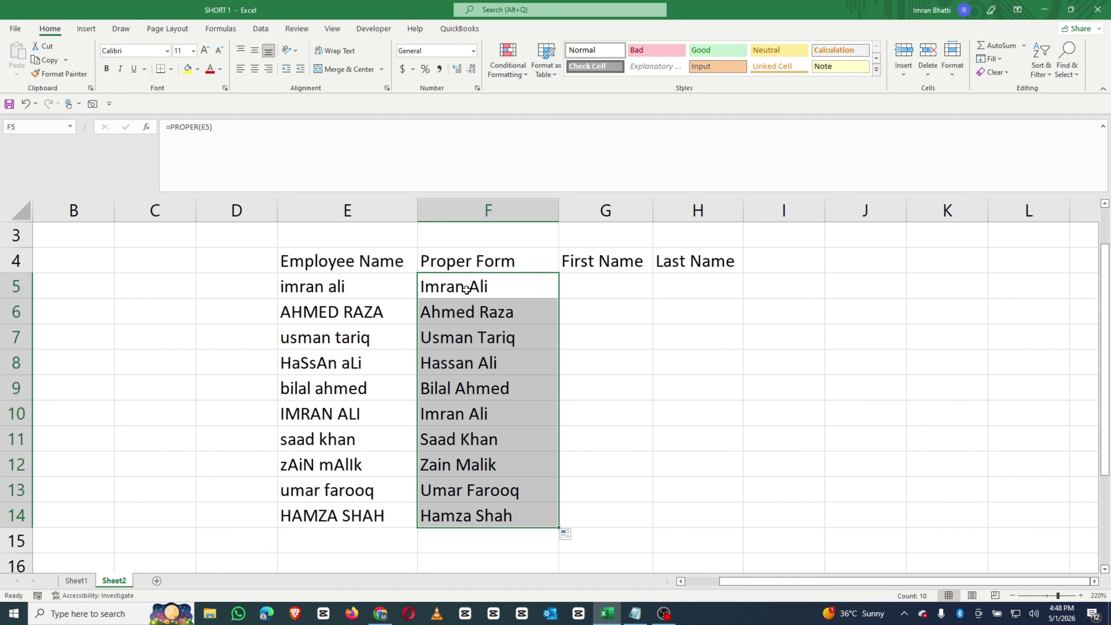
drag(464, 291, 478, 525)
Step: Enter the first employee's capitalized first name in G5 and Flash Fill the rest of the First Name column from G6
click(621, 290)
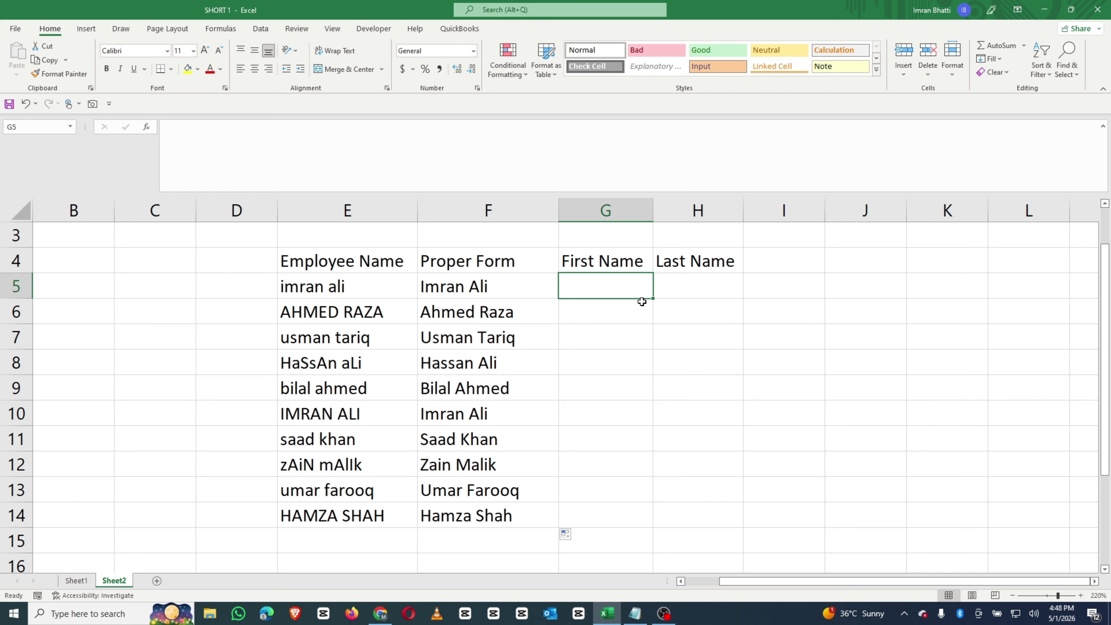
text(imr)
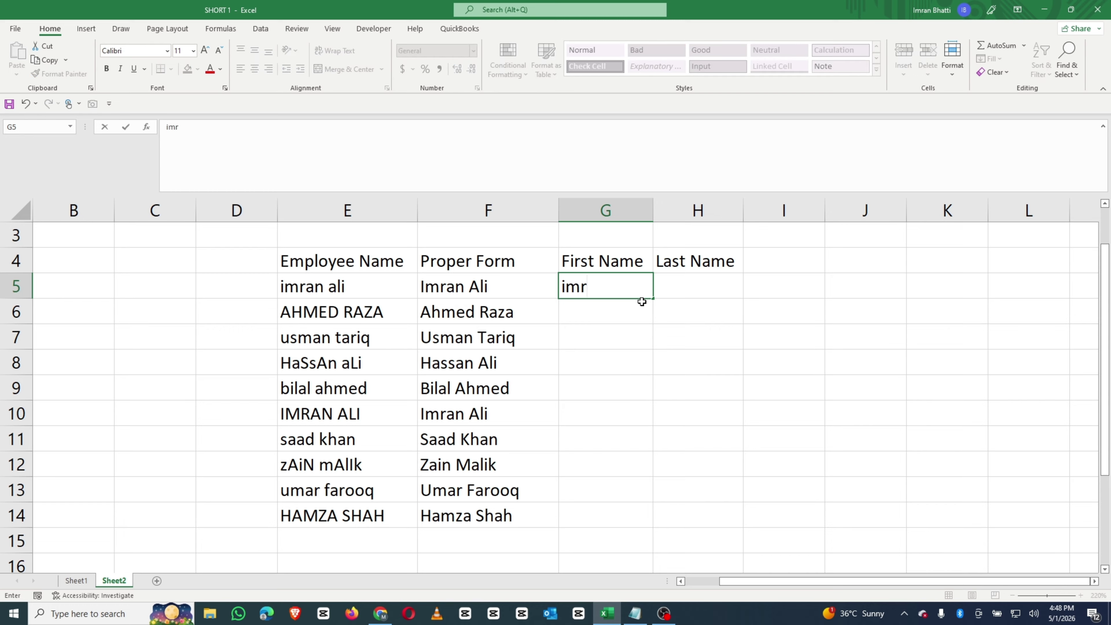
key(BackSpace)
key(BackSpace)
key(BackSpace)
text(Imran)
key(Return)
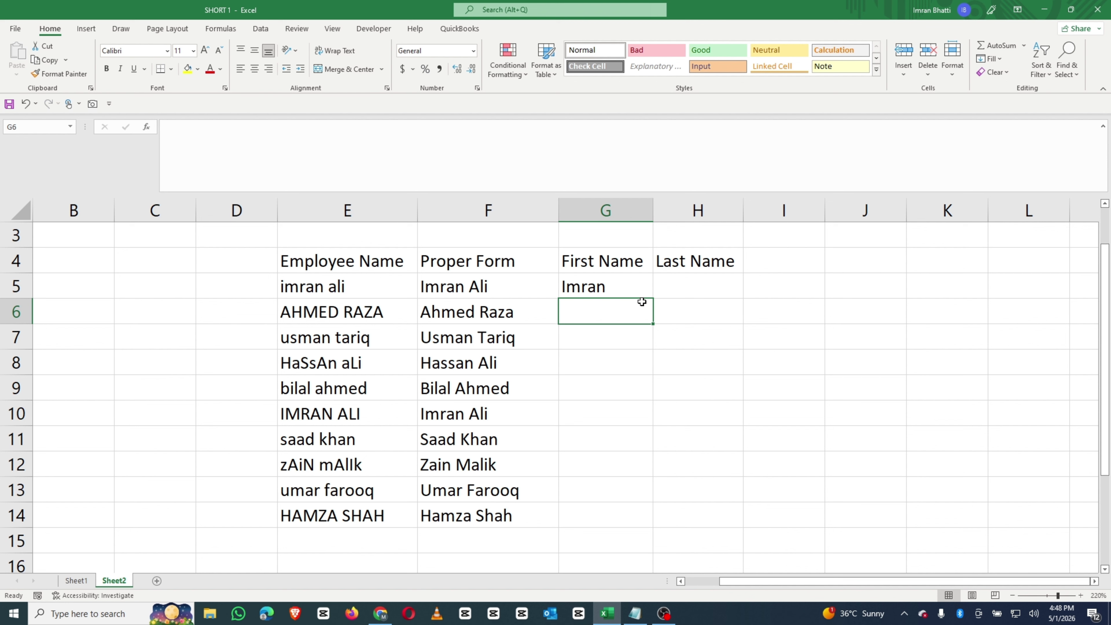
key(ctrl+e)
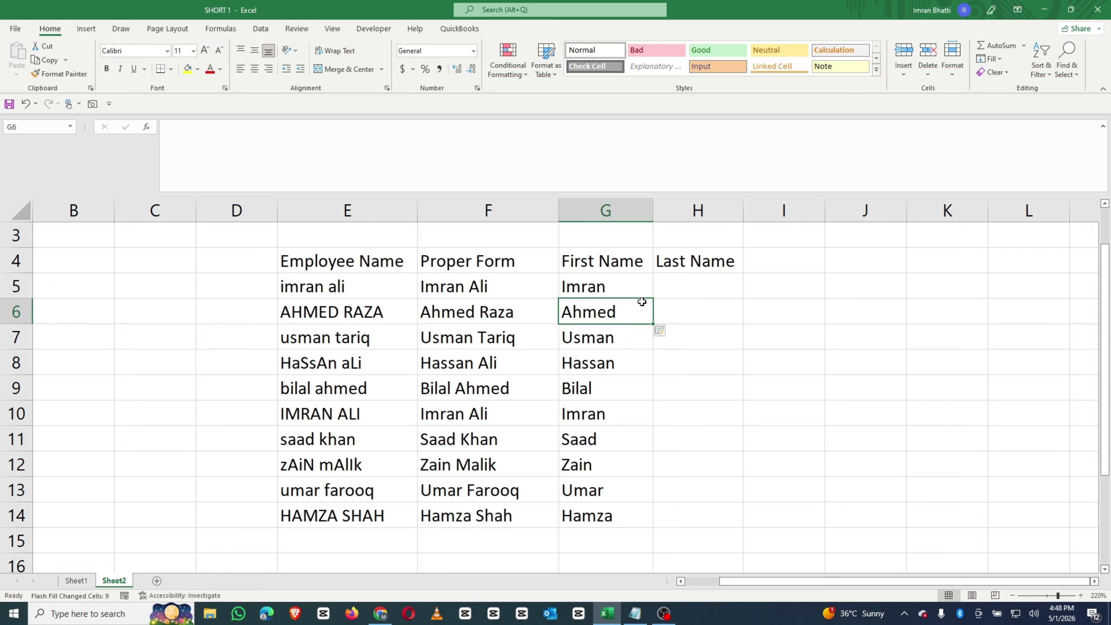
Step: Enter the first employee's last name in H5 and Flash Fill the rest of the Last Name column from H6
click(700, 287)
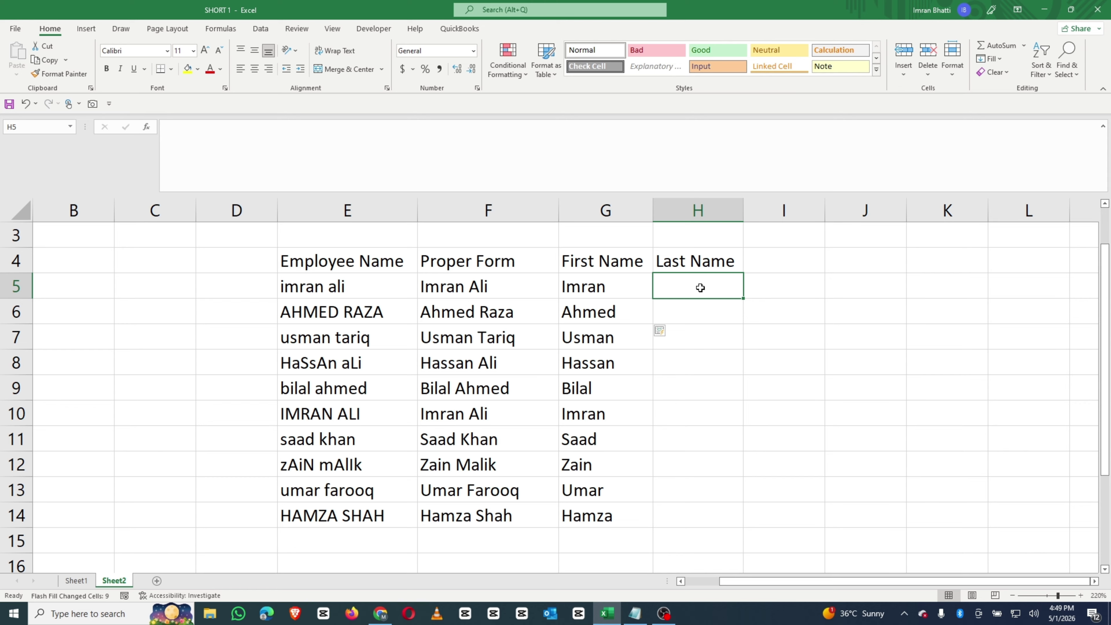
text(Ali)
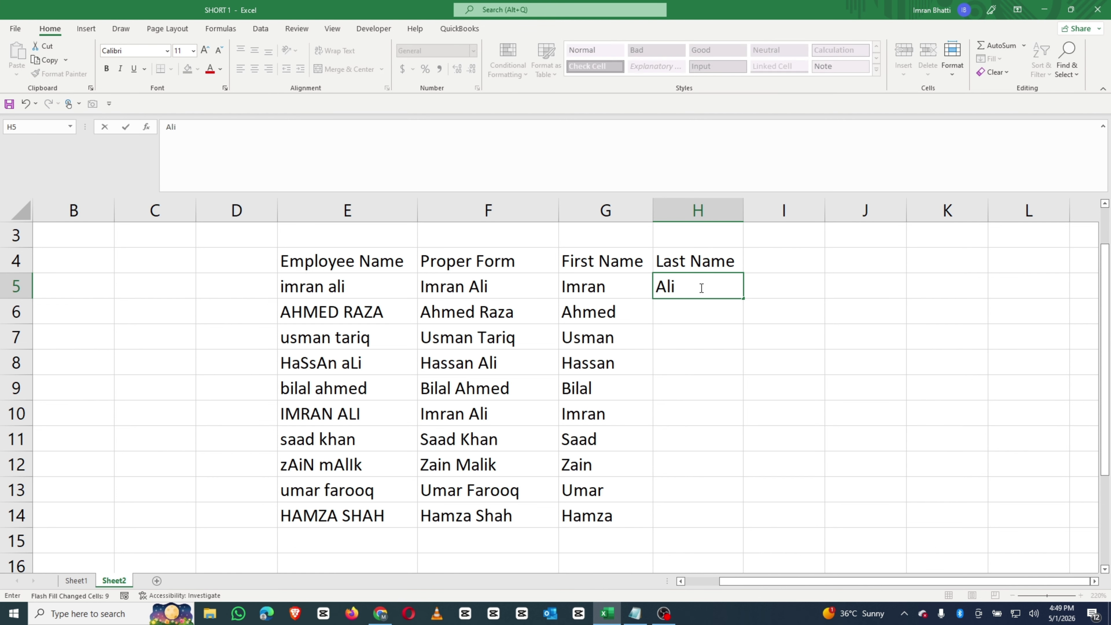
key(Return)
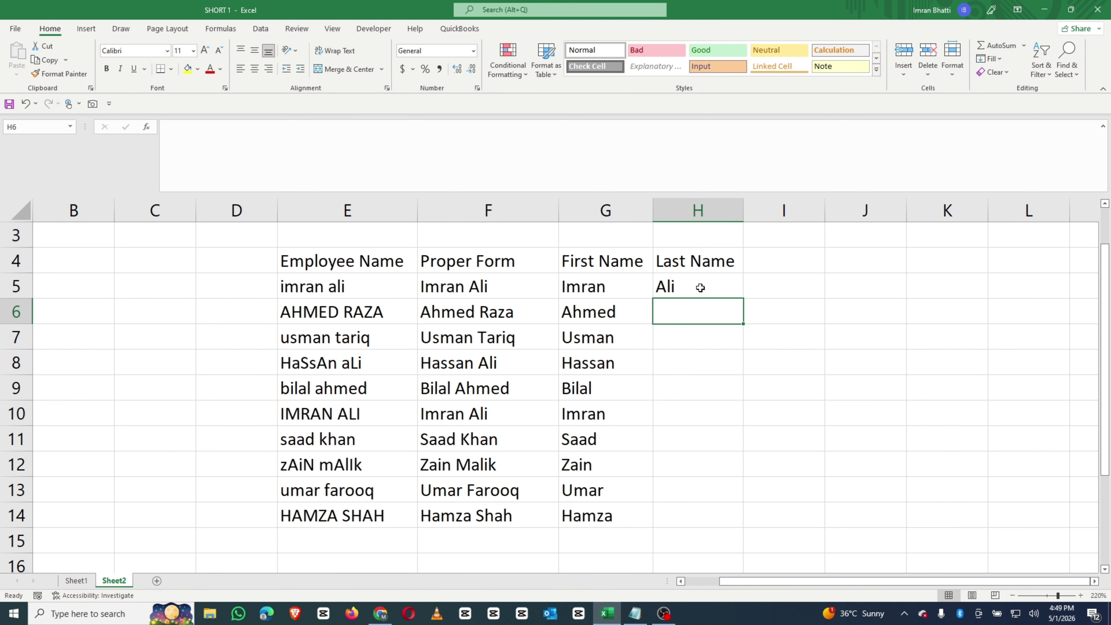
key(ctrl+e)
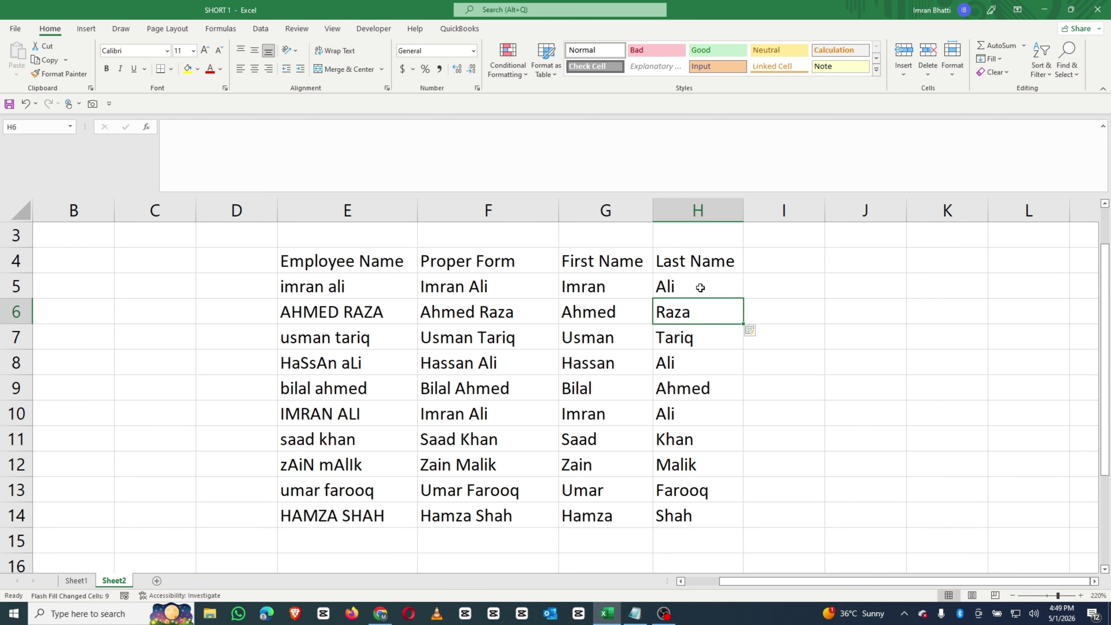
click(902, 383)
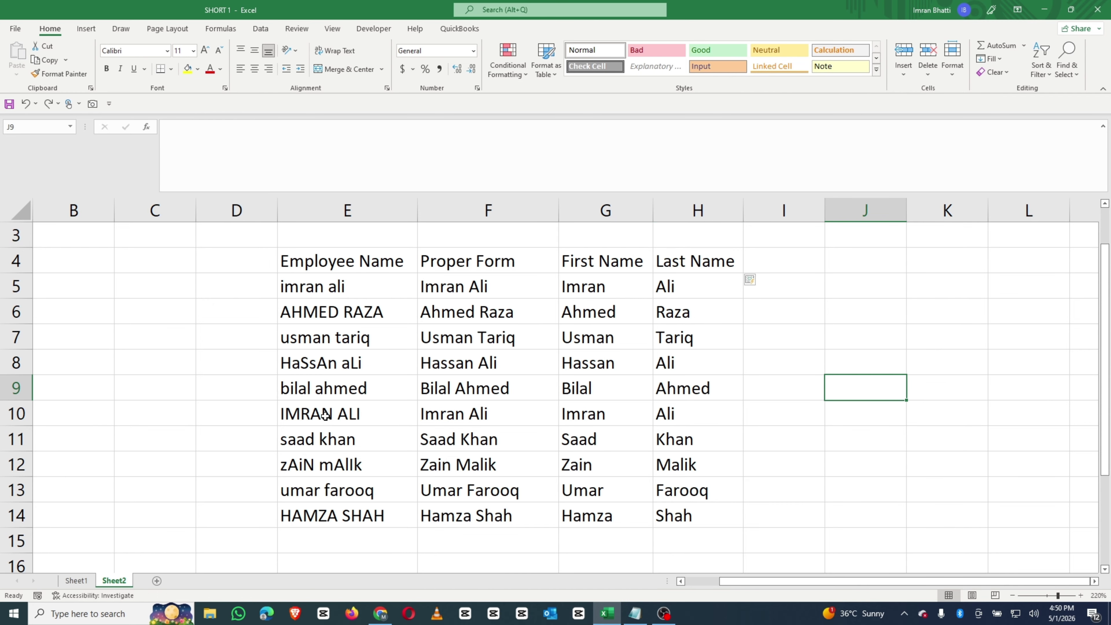
Step: Try deleting the entire Employee Name column E and undo the deletion
click(351, 204)
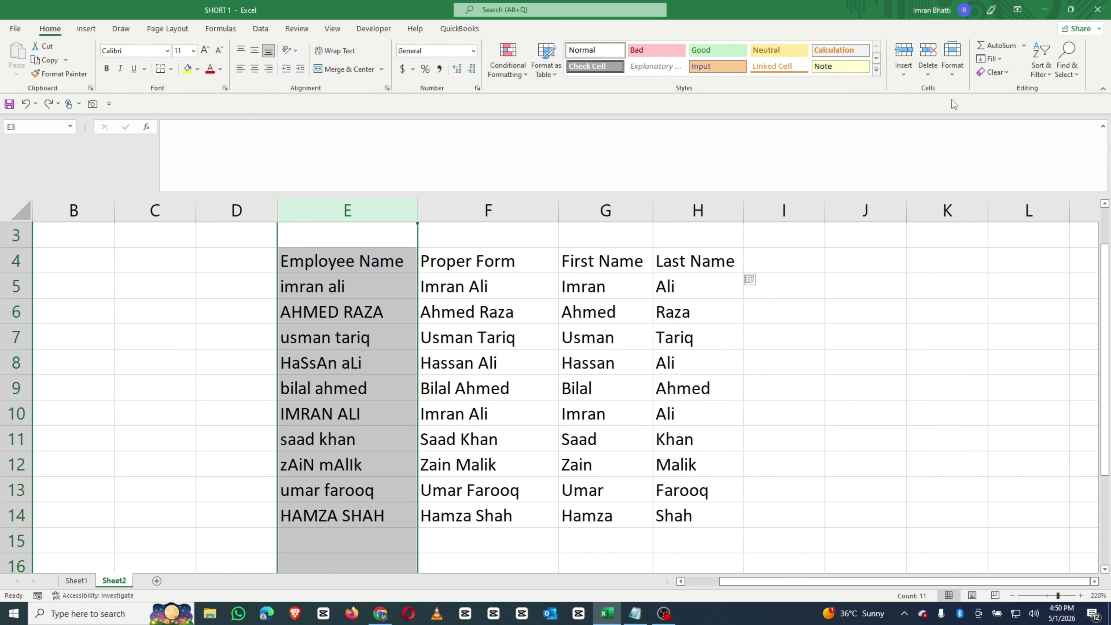
click(928, 50)
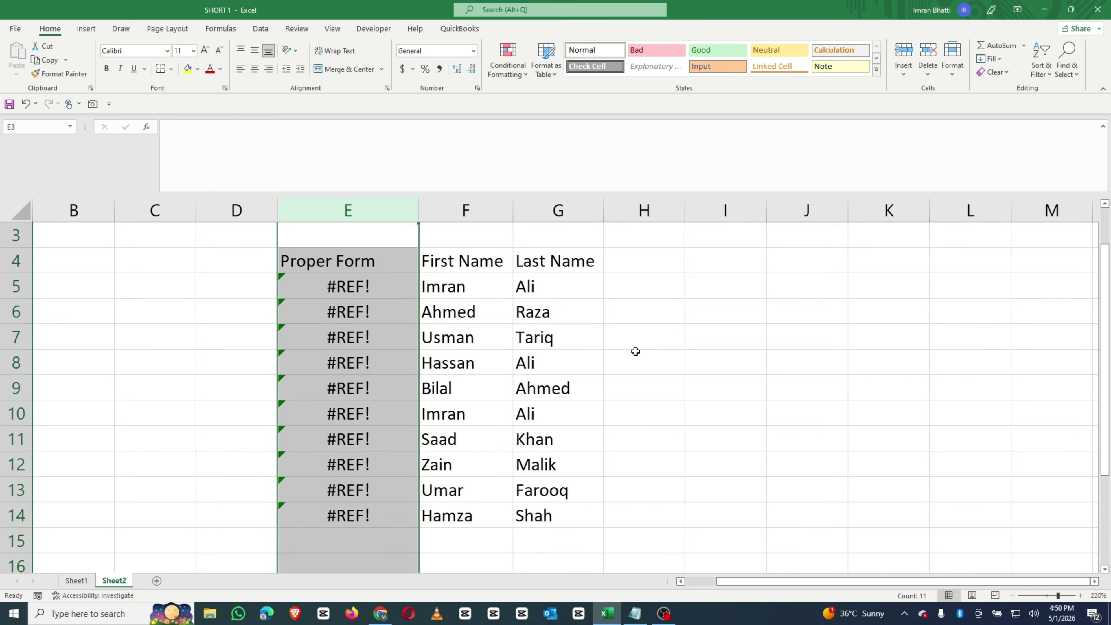
key(ctrl+z)
Step: Insert an empty column between the Employee Name and Proper Form columns
click(489, 210)
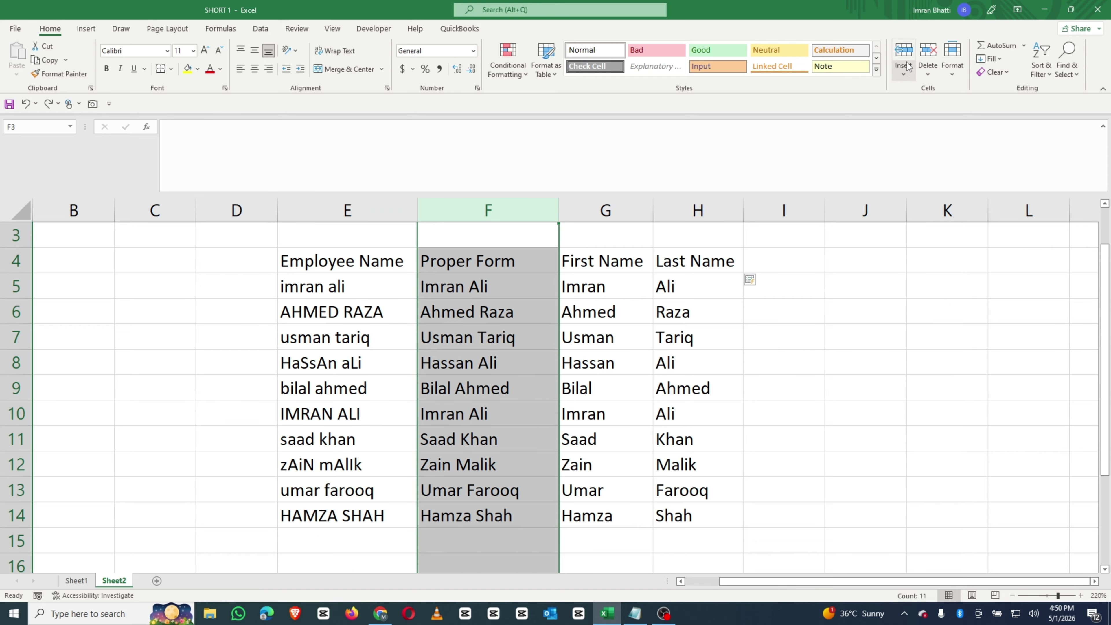
click(903, 52)
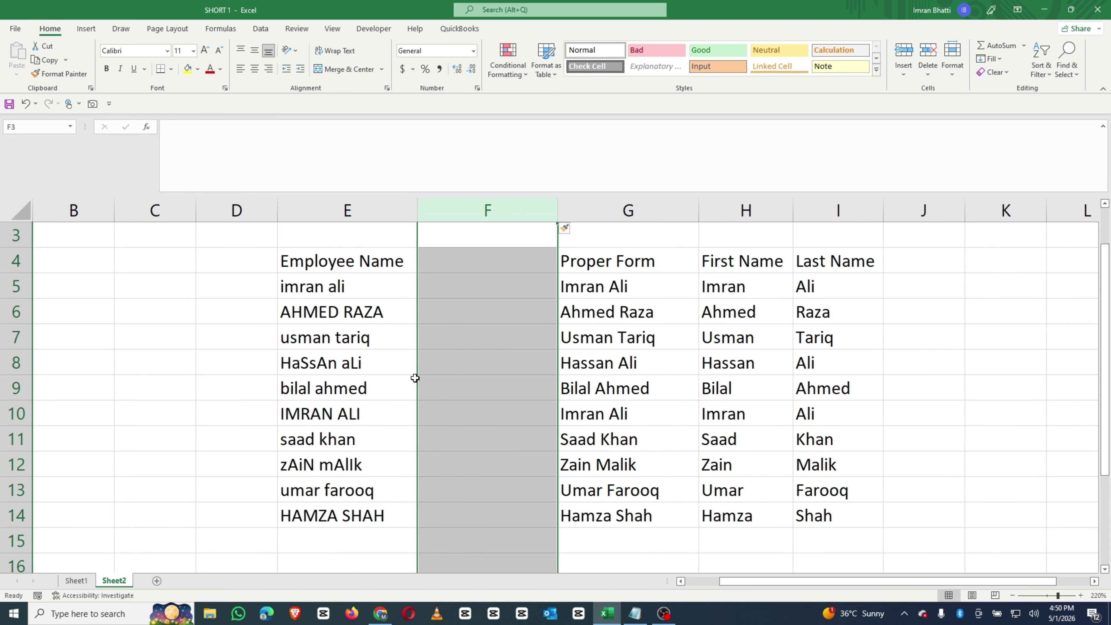
click(514, 330)
Step: Copy the Proper Form column G4:G14 and paste it as values only into the empty column starting at F4
drag(606, 266, 598, 526)
right_click(598, 527)
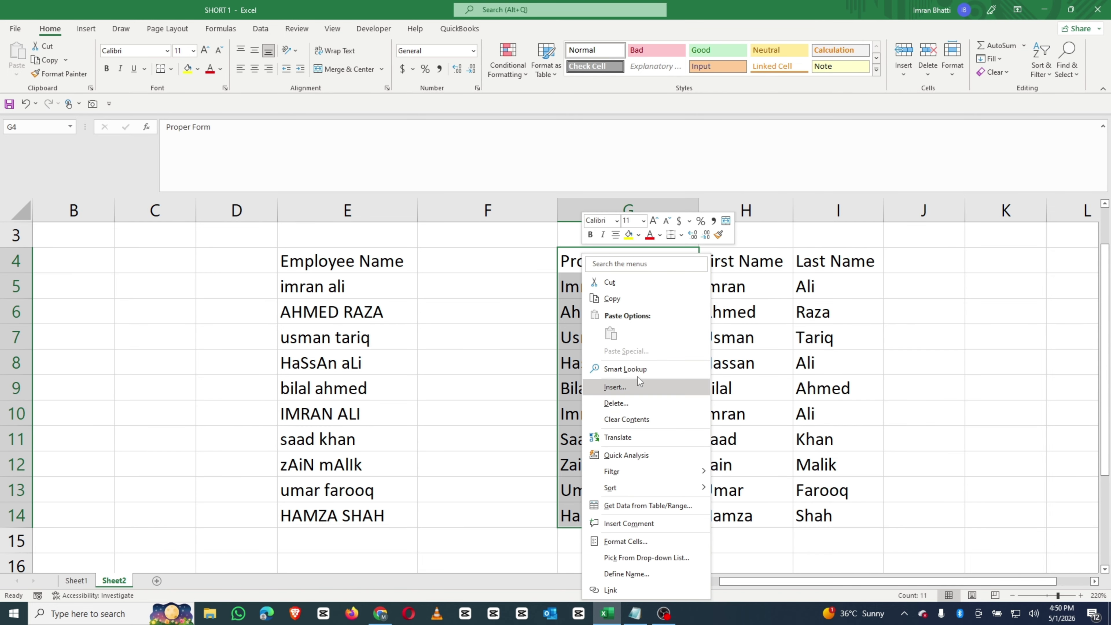
click(629, 303)
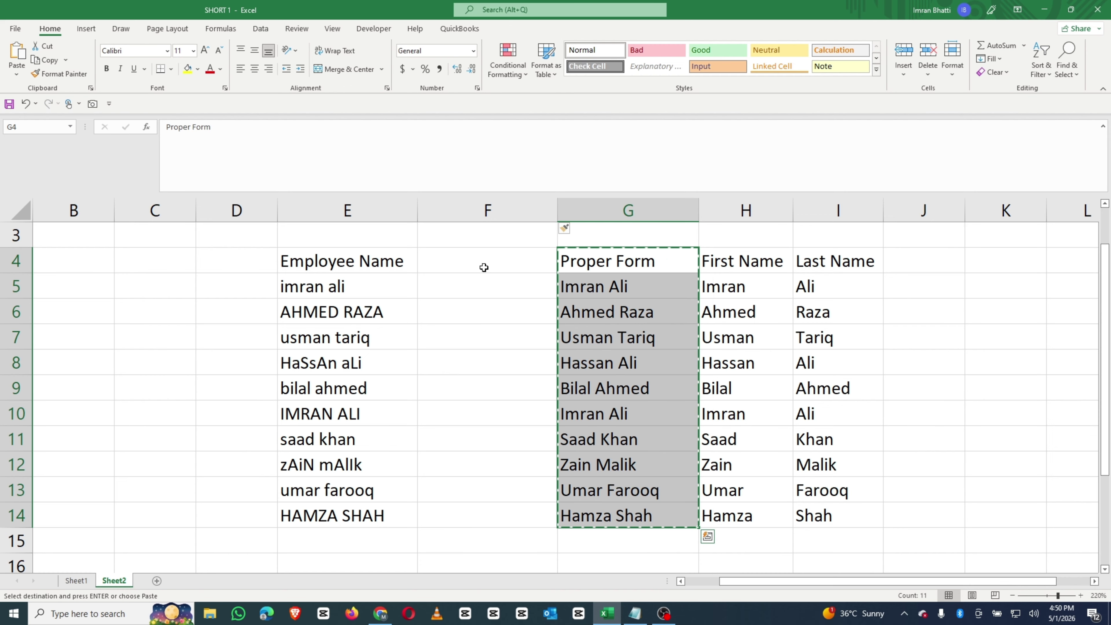
click(470, 259)
right_click(471, 260)
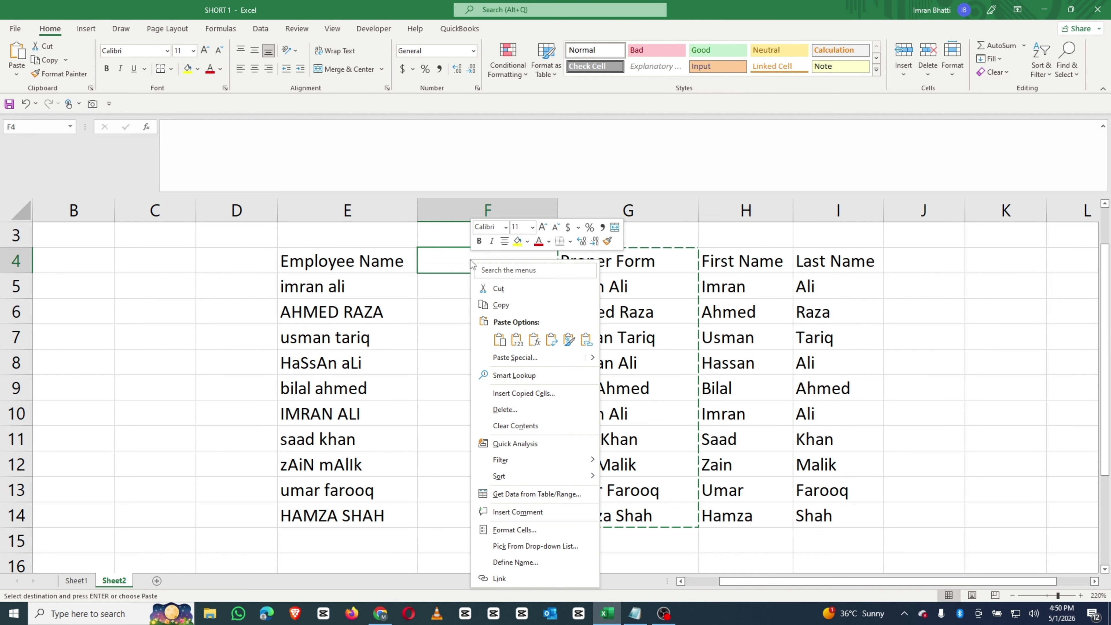
click(516, 358)
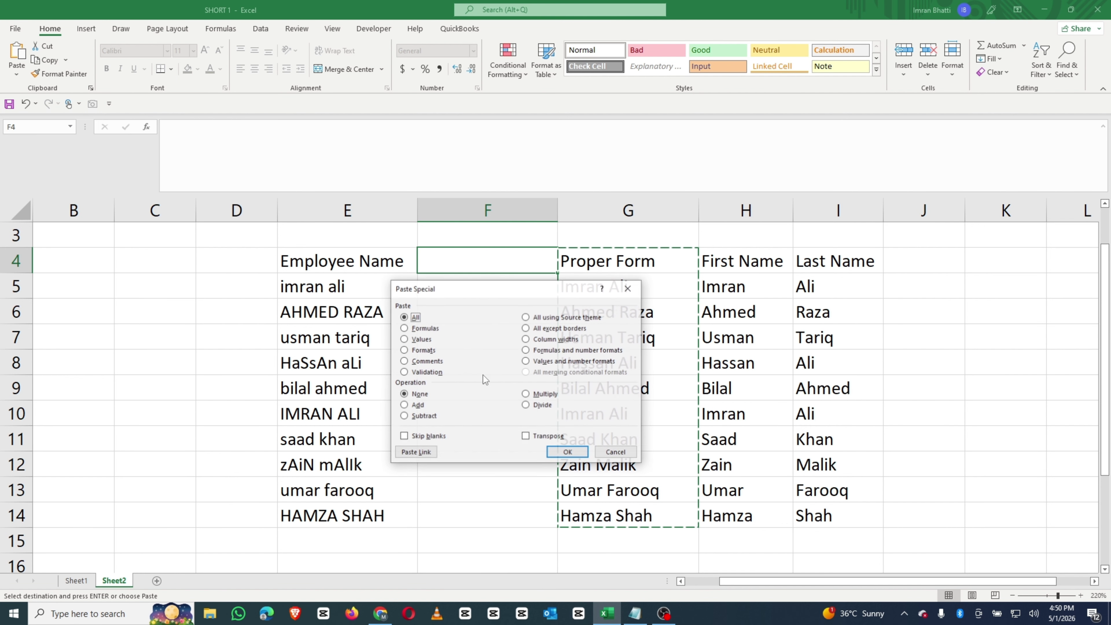
click(407, 340)
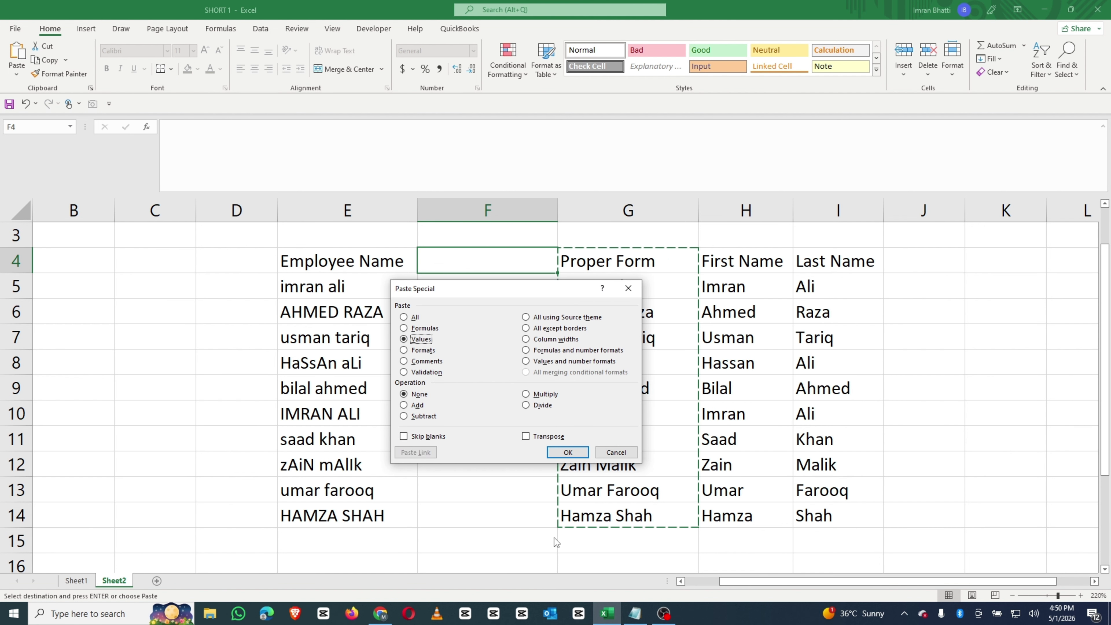
click(568, 453)
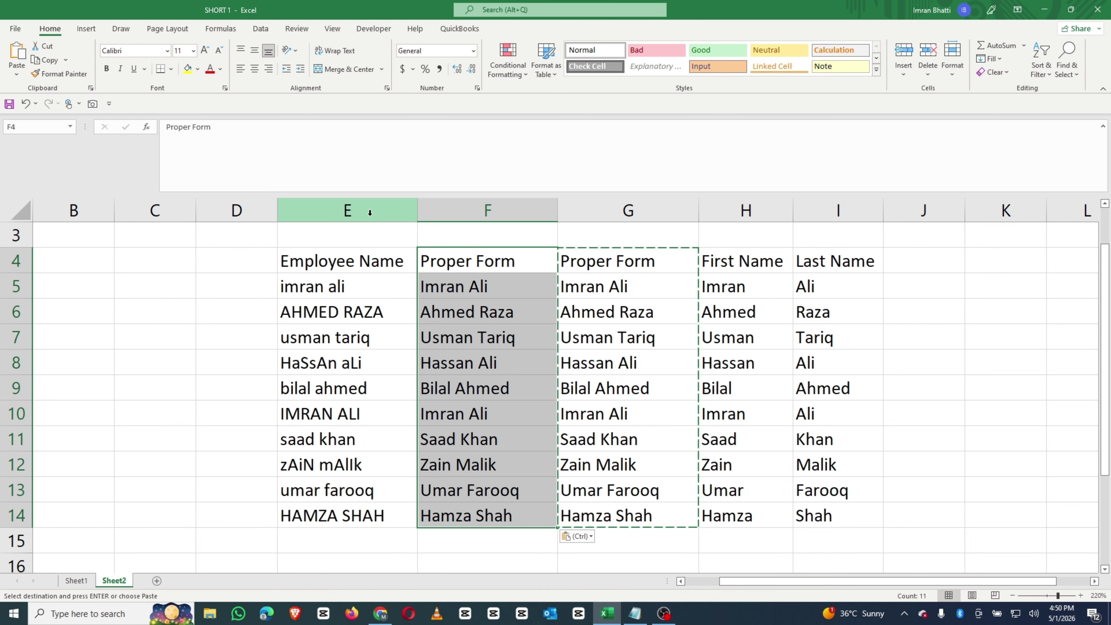
Step: Delete the original Employee Name column E and the formula-based Proper Form column, keeping the static copy
click(370, 213)
click(931, 53)
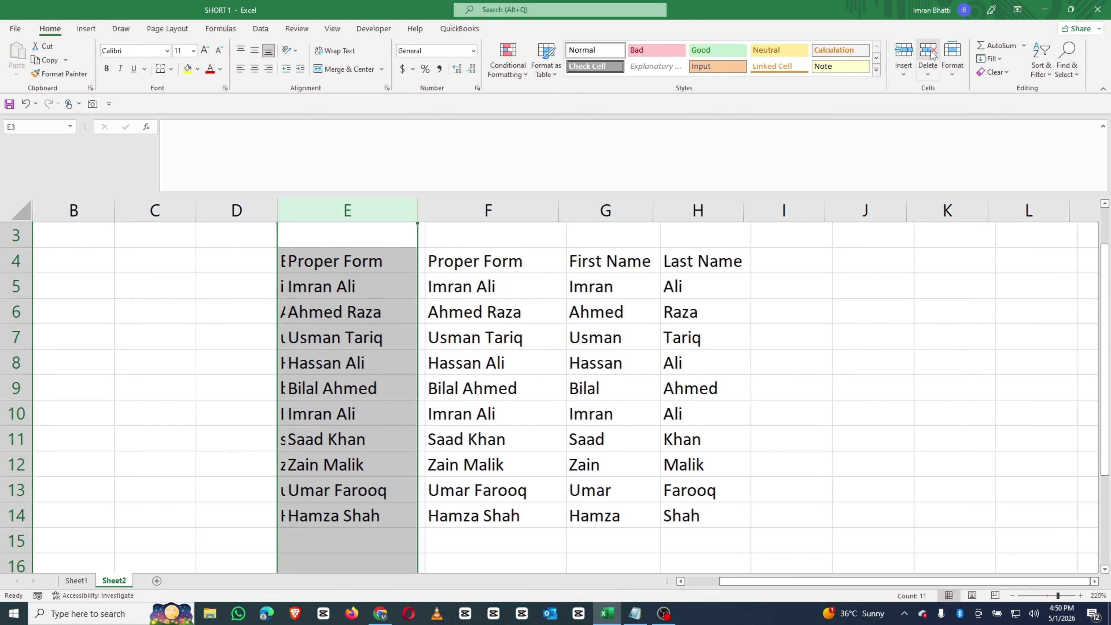
click(528, 210)
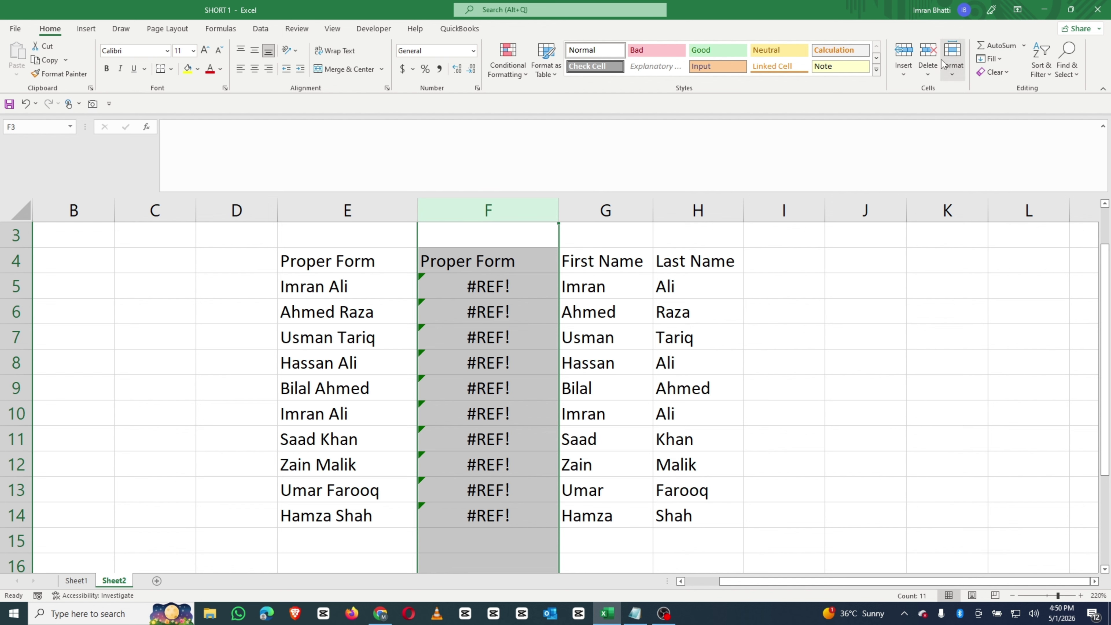
click(928, 53)
click(831, 339)
drag(335, 261, 552, 518)
click(722, 511)
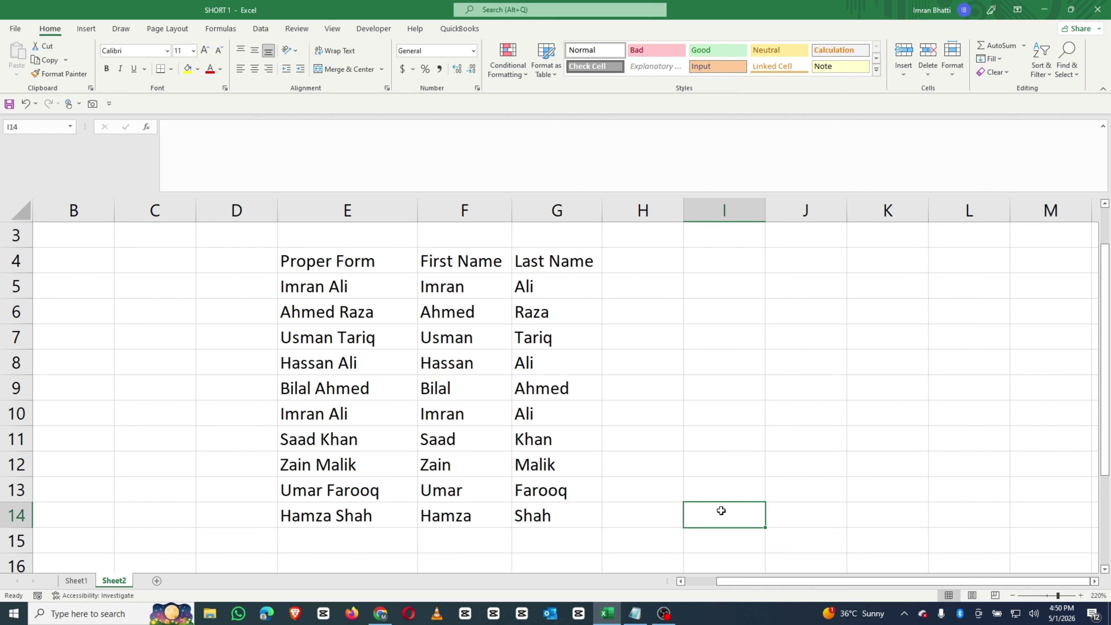
Step: Convert the range E4:G14 into a table with headers
click(317, 259)
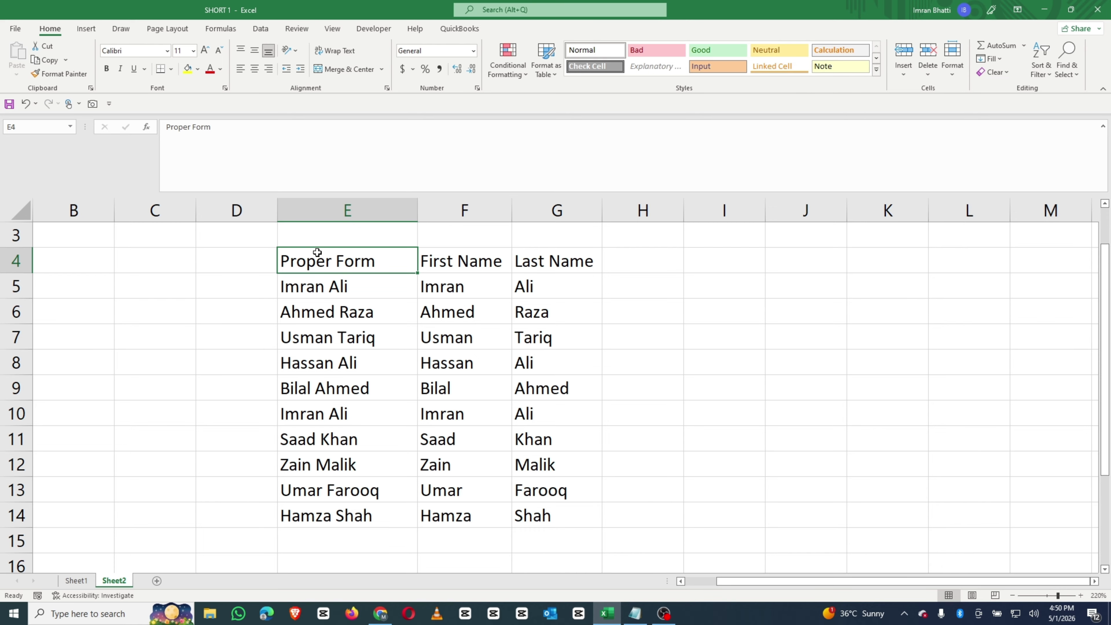
key(ctrl+t)
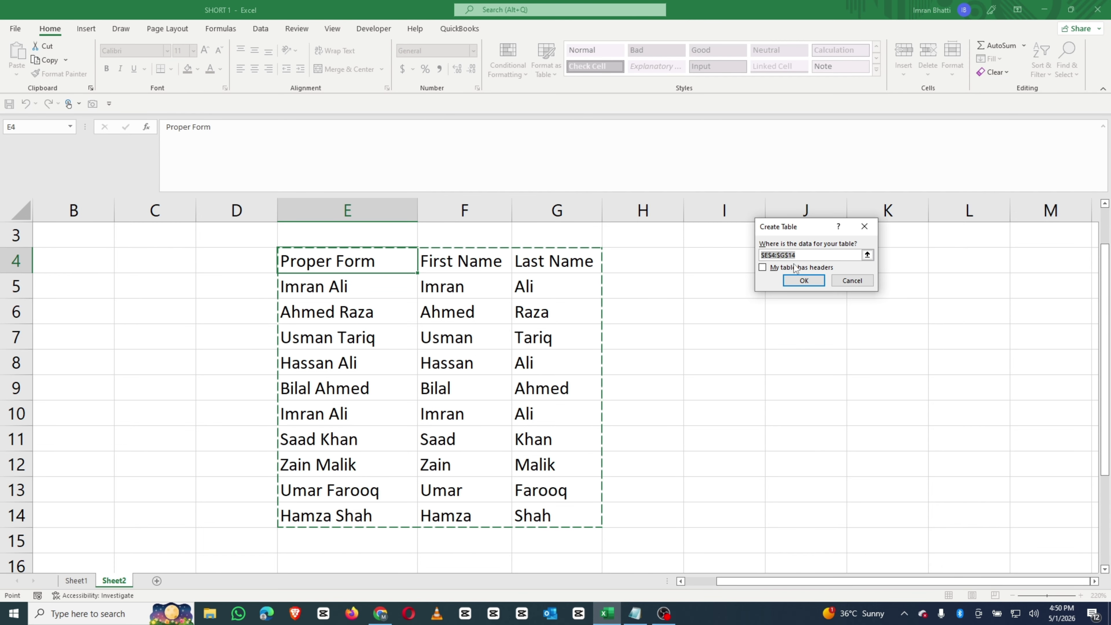
click(770, 268)
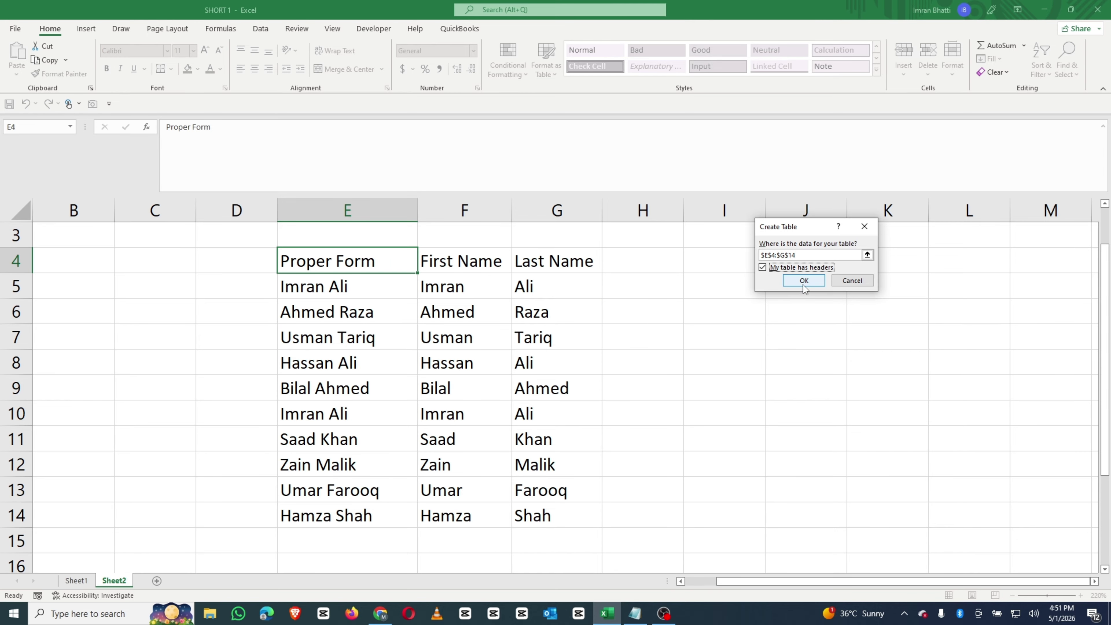
click(803, 284)
Step: Remove the filter buttons from the table's header row
click(335, 262)
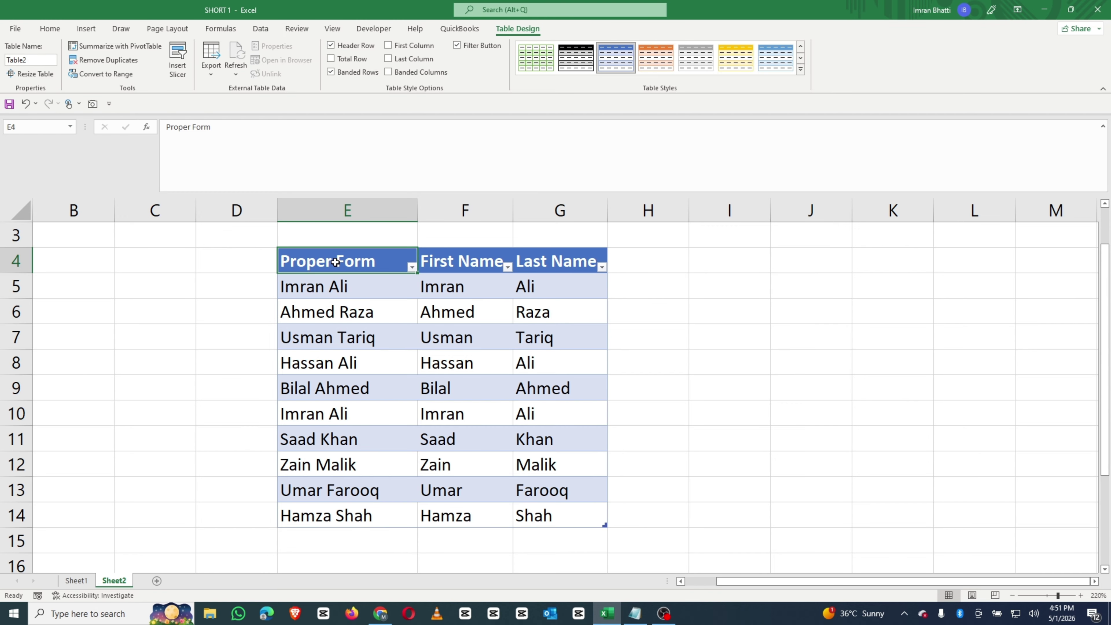
key(ctrl+shift+l)
click(700, 410)
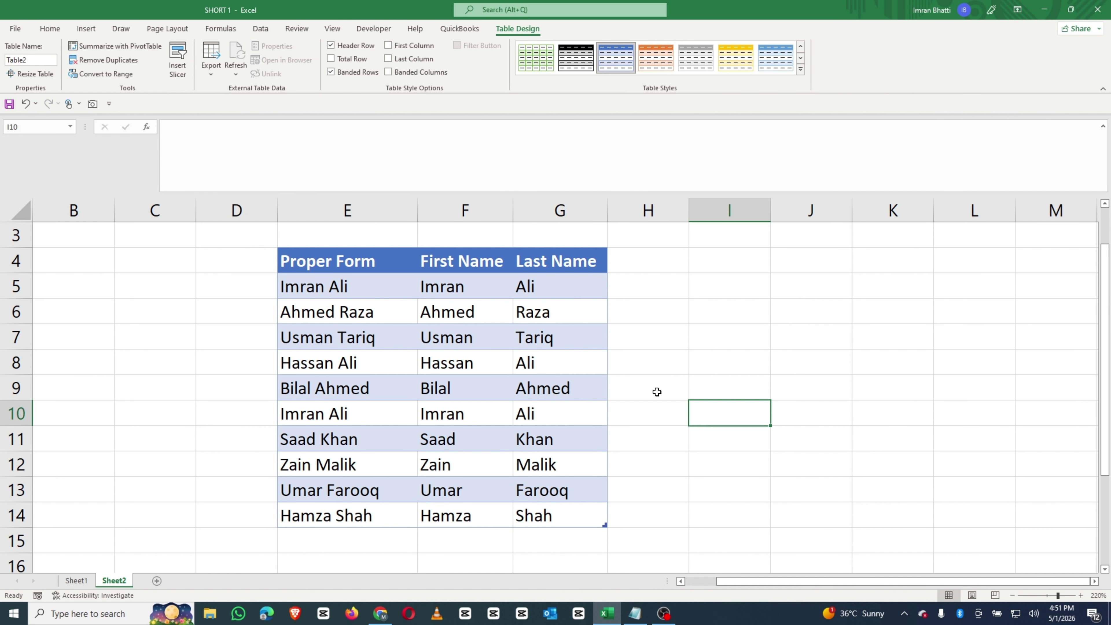
Step: Select the whole table E4:G14 and open the full gallery of table styles
drag(336, 262, 577, 511)
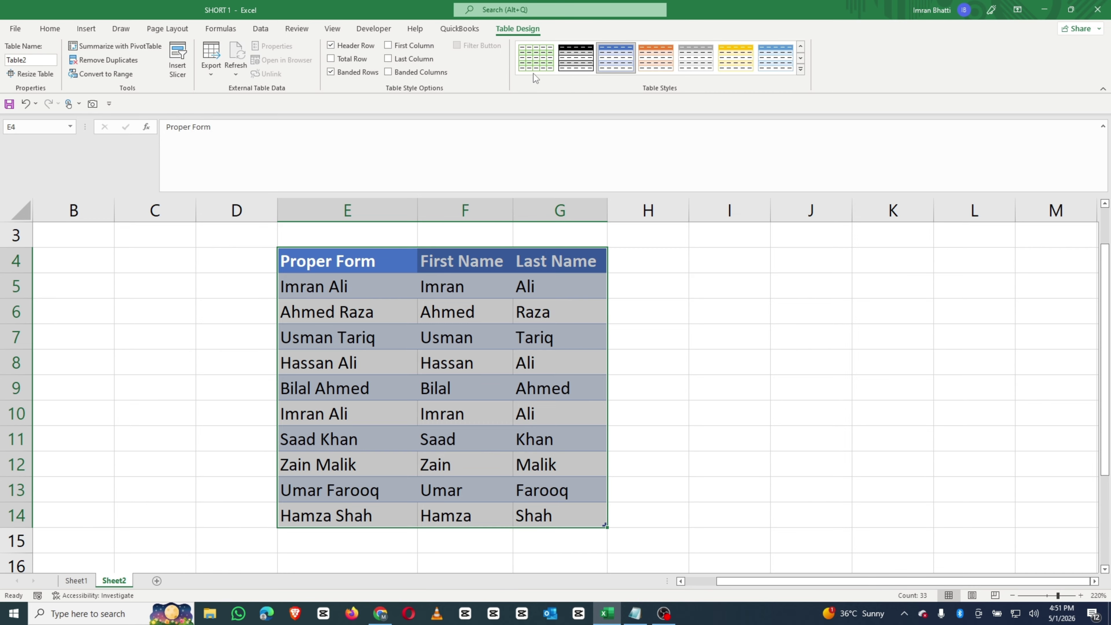
click(798, 70)
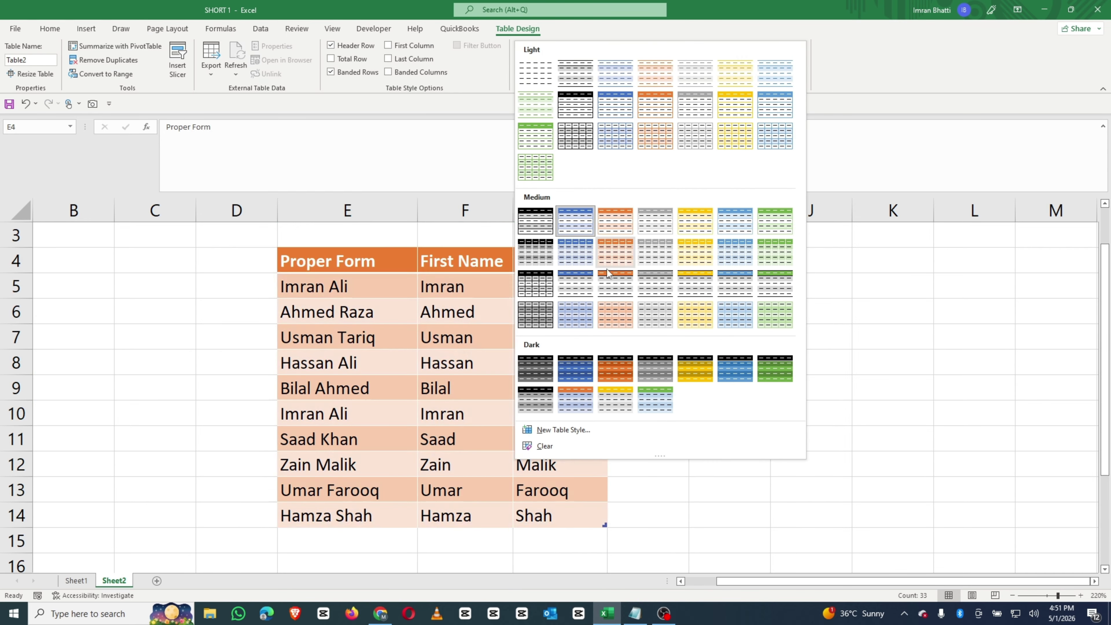